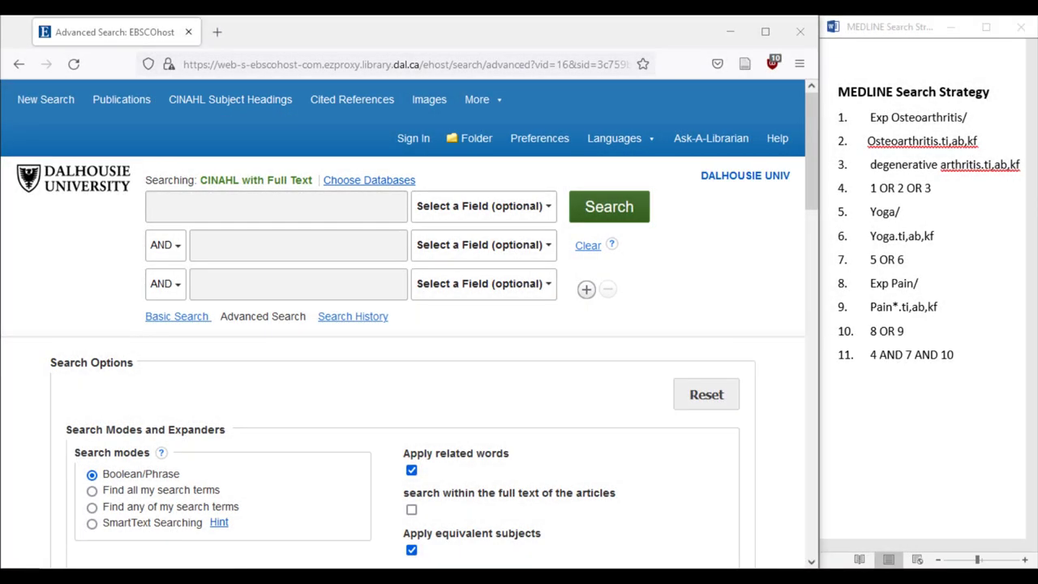
# - Browse CINAHL Subject Headings for osteoarthritis and show the Osteoarthritis heading's tree
pyautogui.click(272, 100)
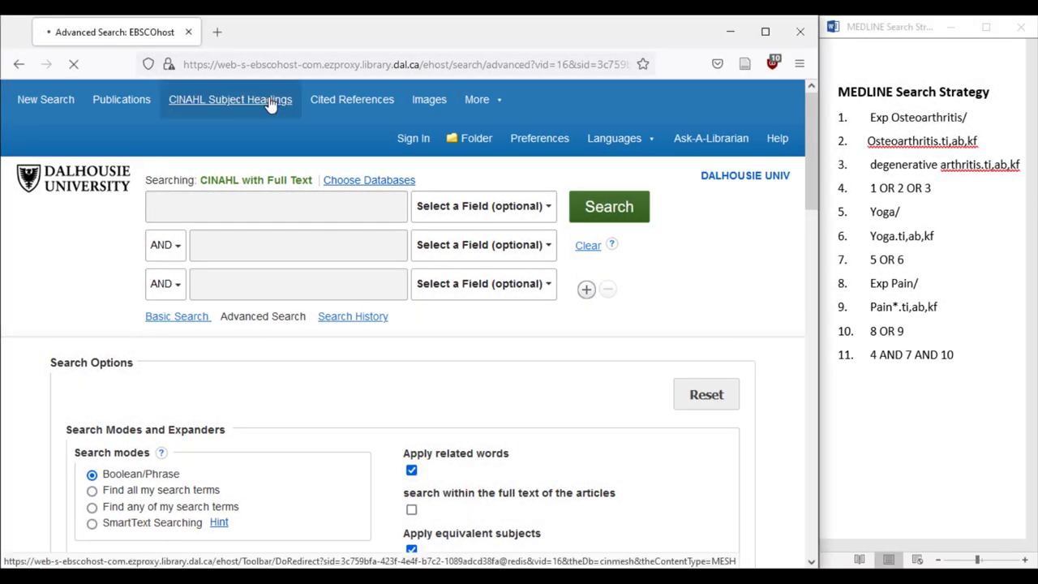
pyautogui.click(282, 283)
pyautogui.write('ost')
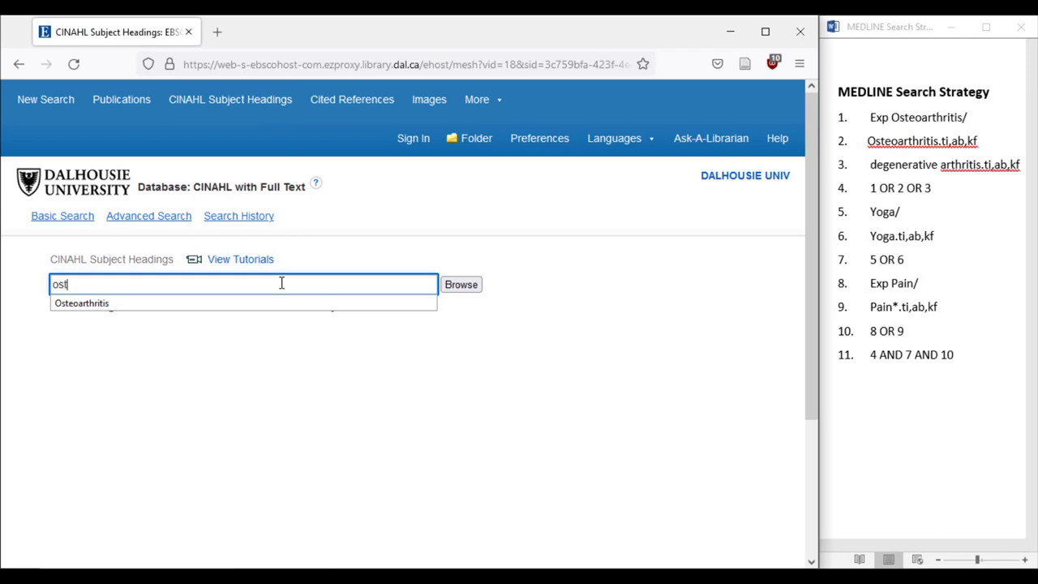
pyautogui.write('eoarthritis')
pyautogui.click(453, 291)
pyautogui.click(455, 292)
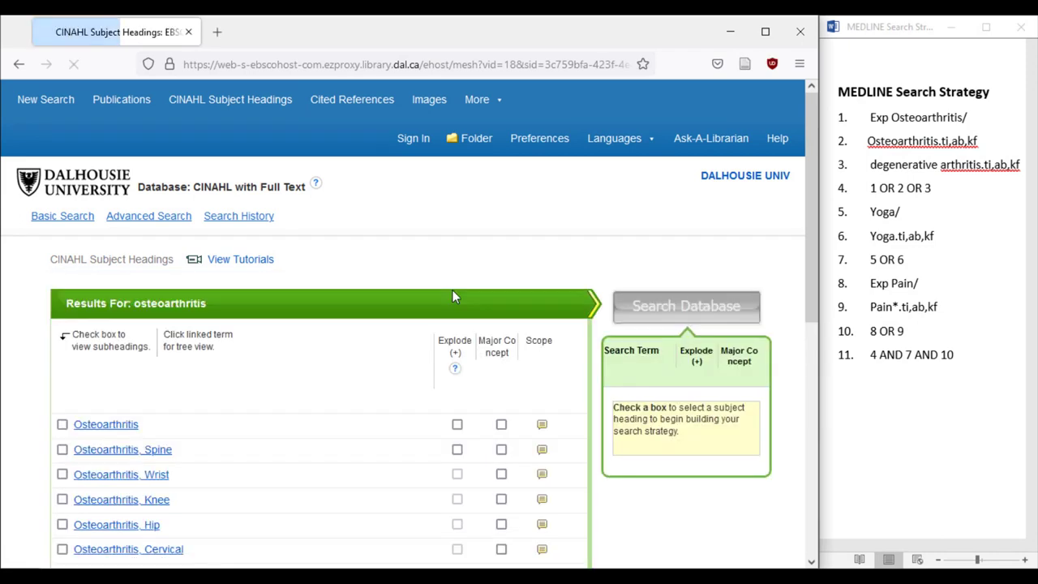
pyautogui.click(115, 426)
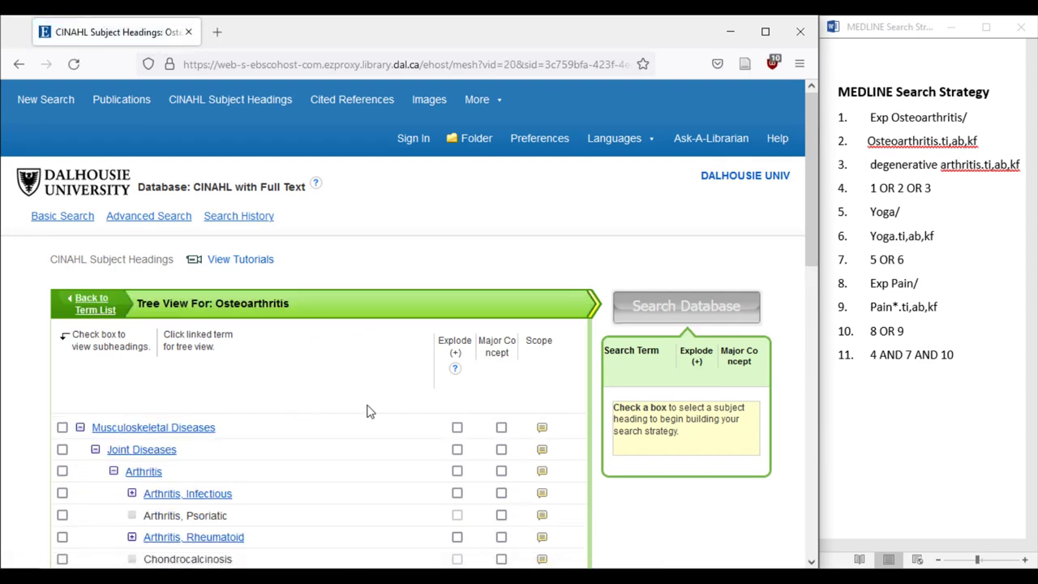
# - Explode Osteoarthritis, check its definition, and run the (MH "Osteoarthritis+") database search
pyautogui.scroll(-3, 381, 411)
pyautogui.scroll(-4, 383, 411)
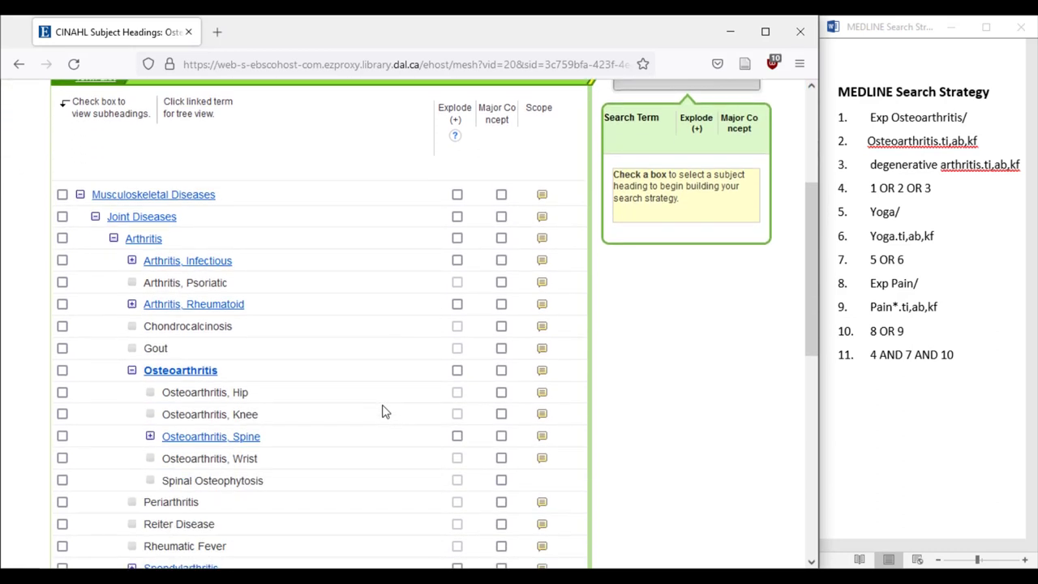
pyautogui.scroll(2, 383, 411)
pyautogui.click(457, 371)
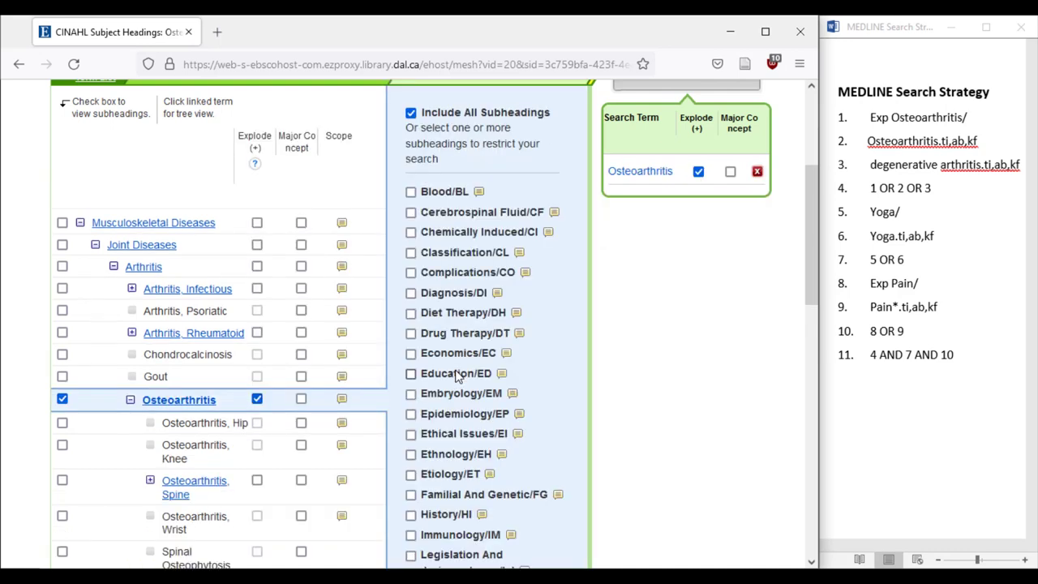
pyautogui.click(342, 401)
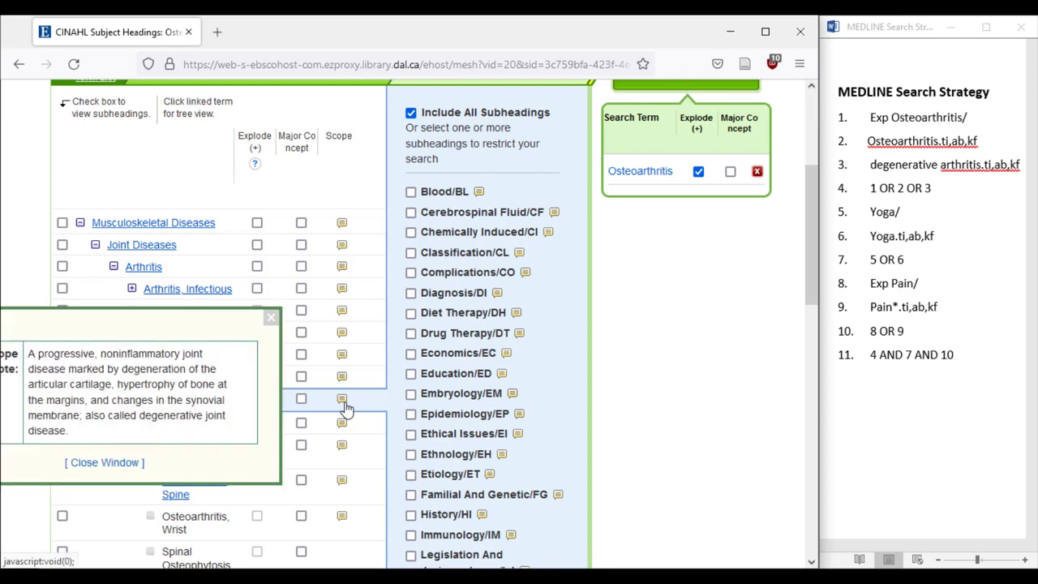
pyautogui.click(104, 463)
pyautogui.scroll(2, 616, 375)
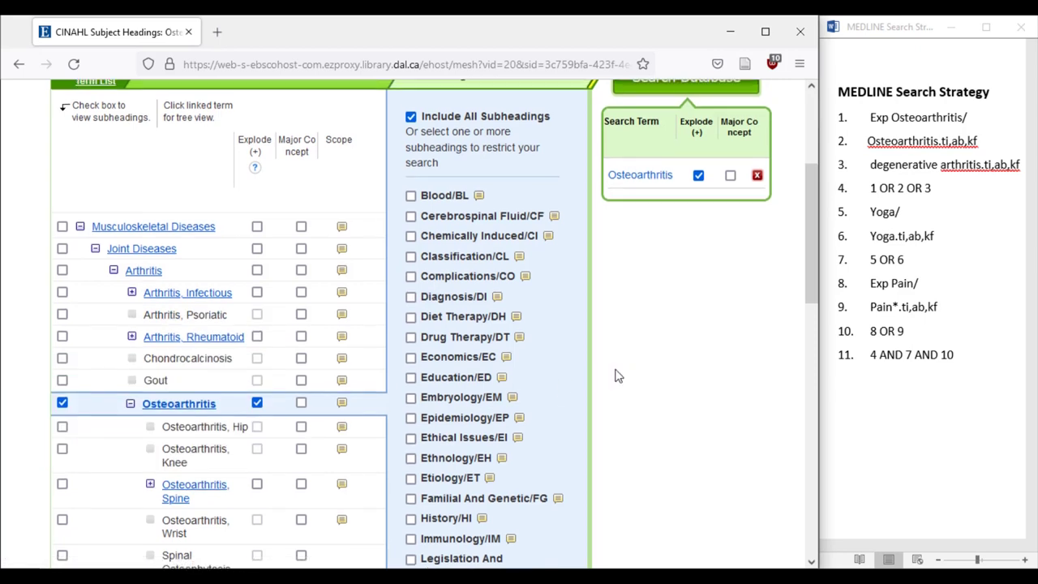
pyautogui.click(683, 231)
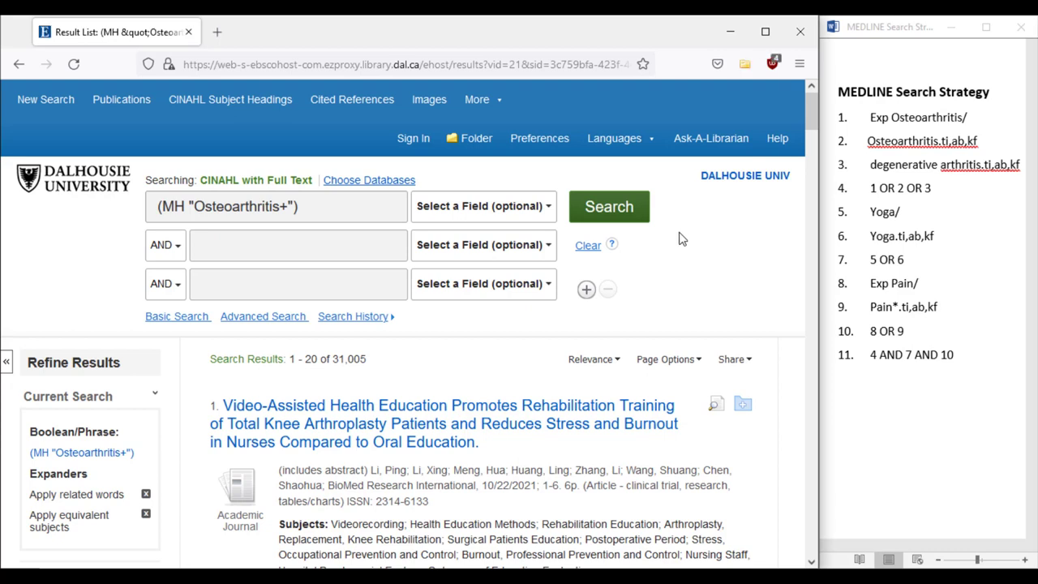
# - Clear the box and search (TI osteoarthritis or AB osteoarthritis)
pyautogui.click(588, 245)
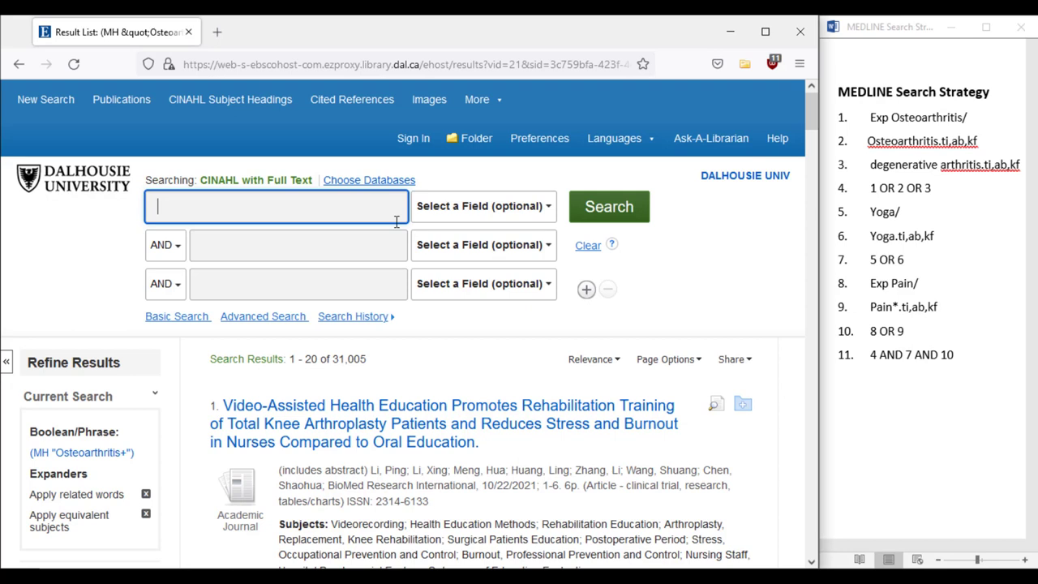
pyautogui.write('(TI oste')
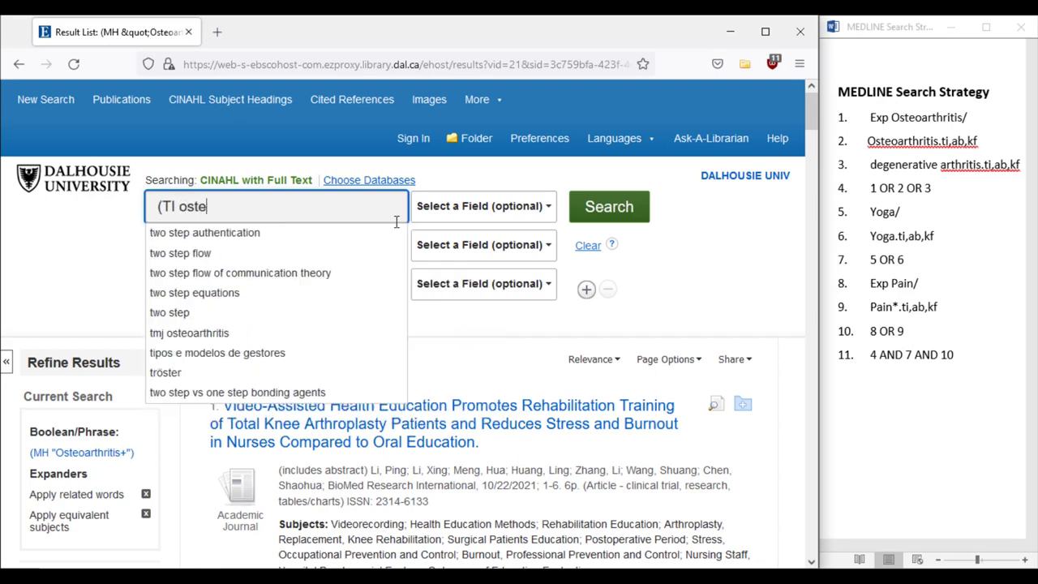
pyautogui.write('oarthriti')
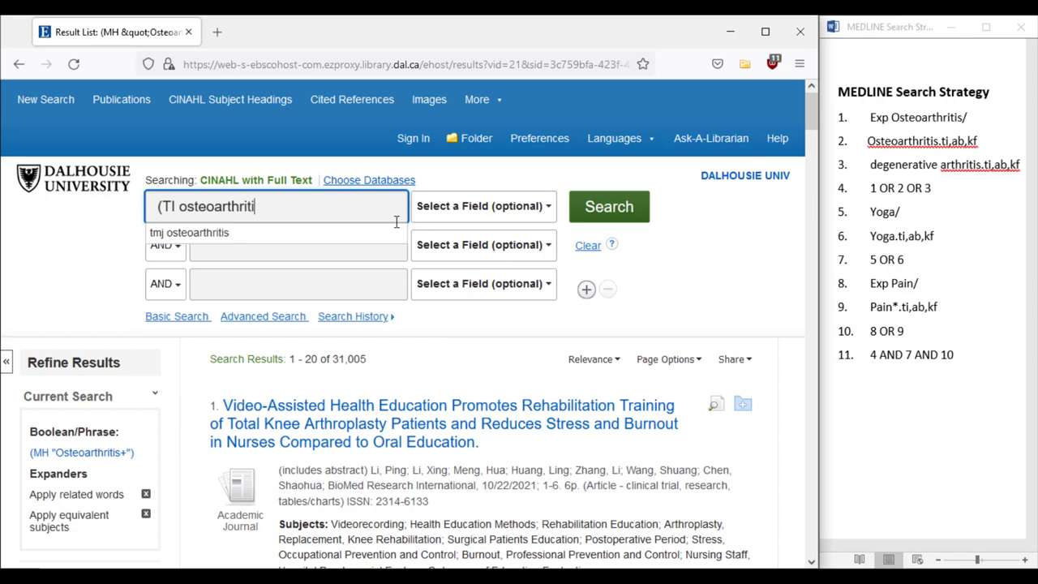
pyautogui.write('s or AB ')
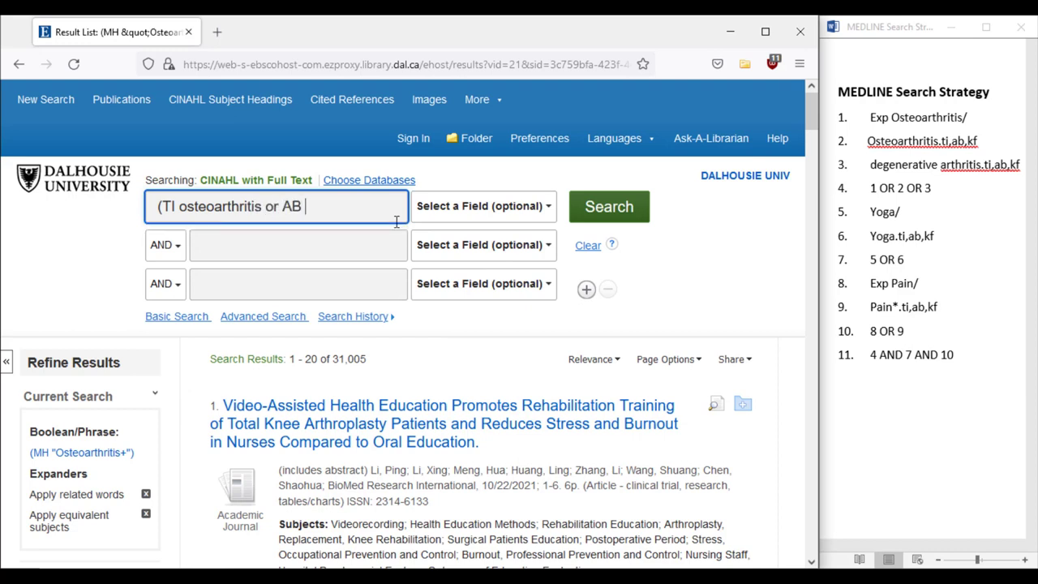
pyautogui.write('osteoarthritis)')
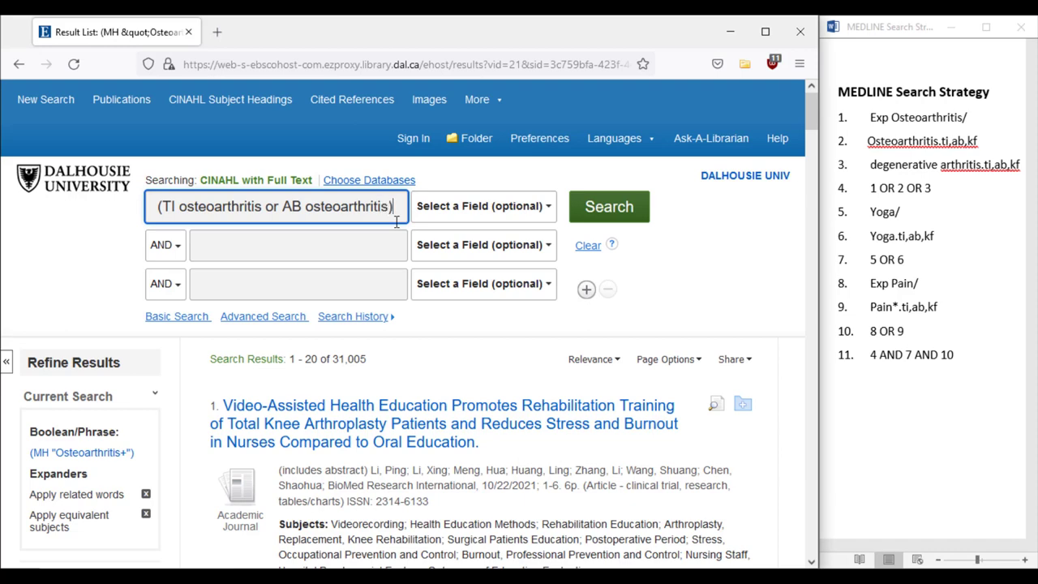
pyautogui.click(618, 211)
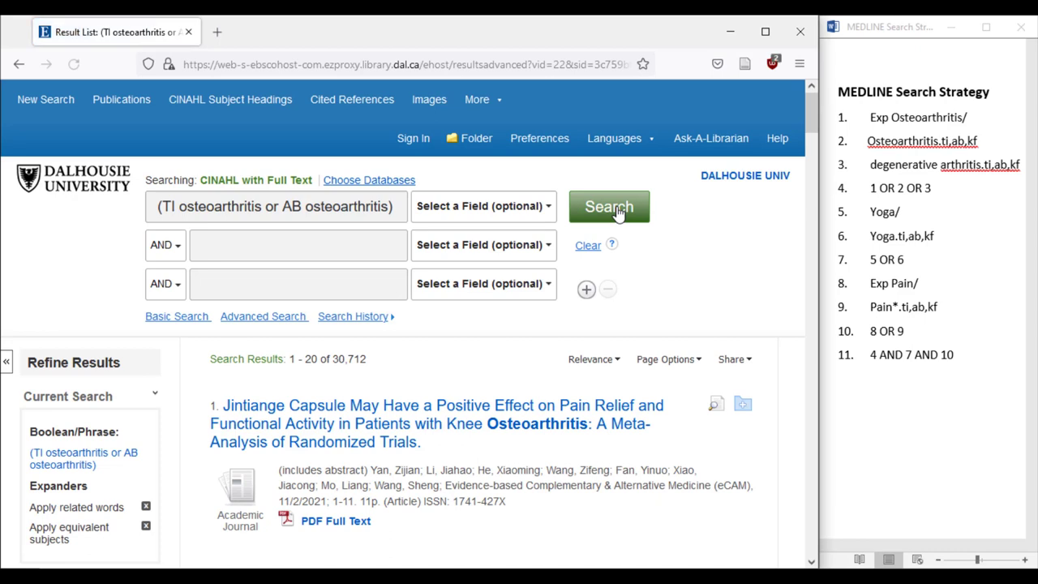
# - Search (TI "degenerative arthritis" or AB "degenerative arthritis") in place of the previous query
pyautogui.click(586, 245)
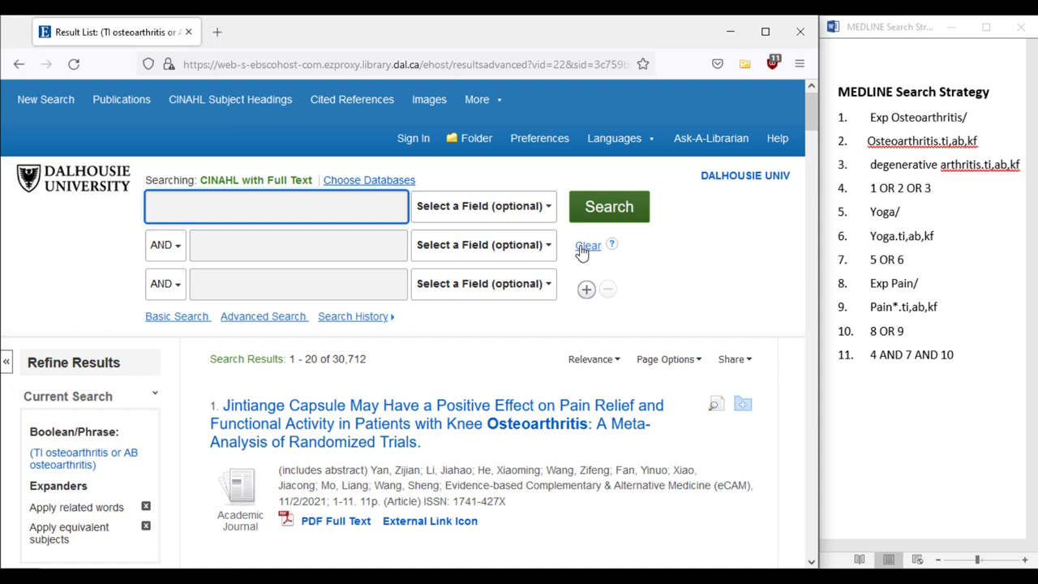
pyautogui.write('(TI')
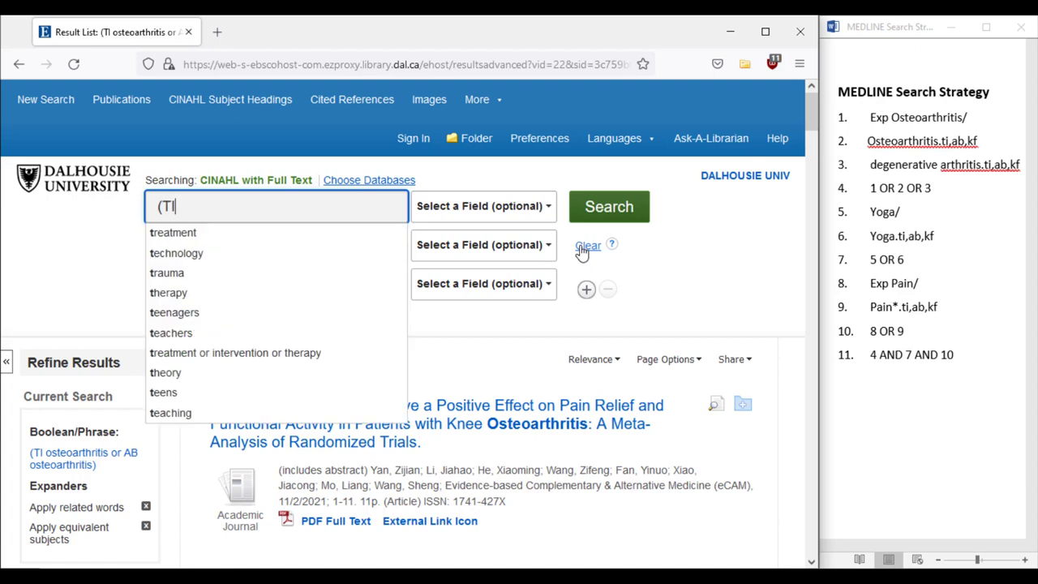
pyautogui.write(' "dege')
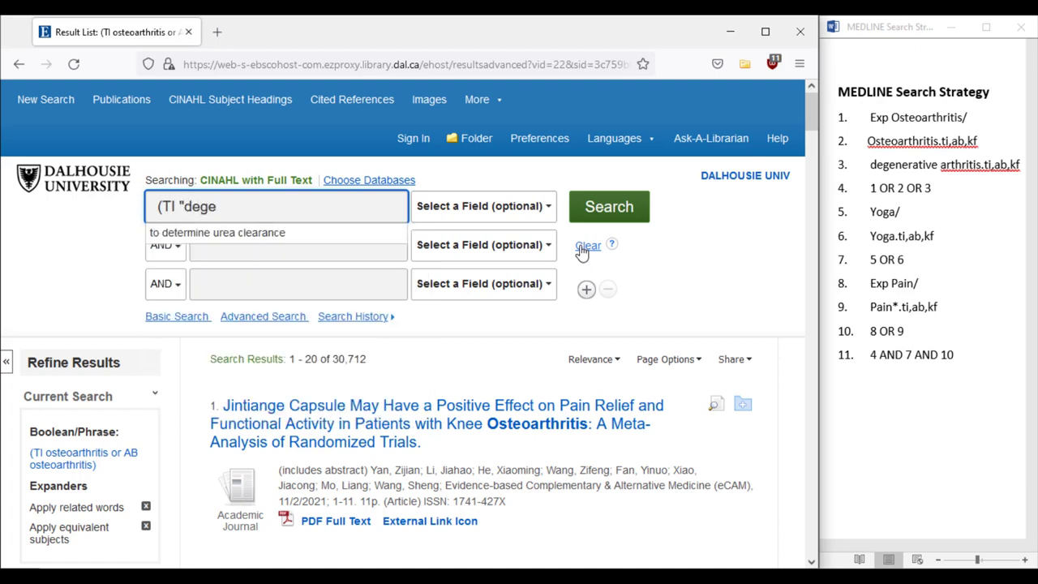
pyautogui.write('nerative a')
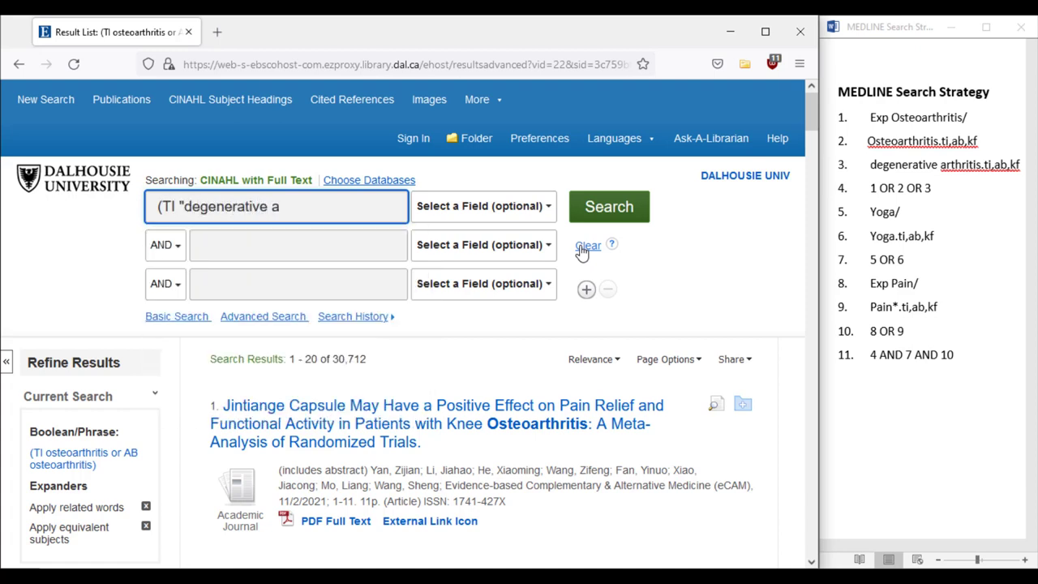
pyautogui.write('rthritis" or AB')
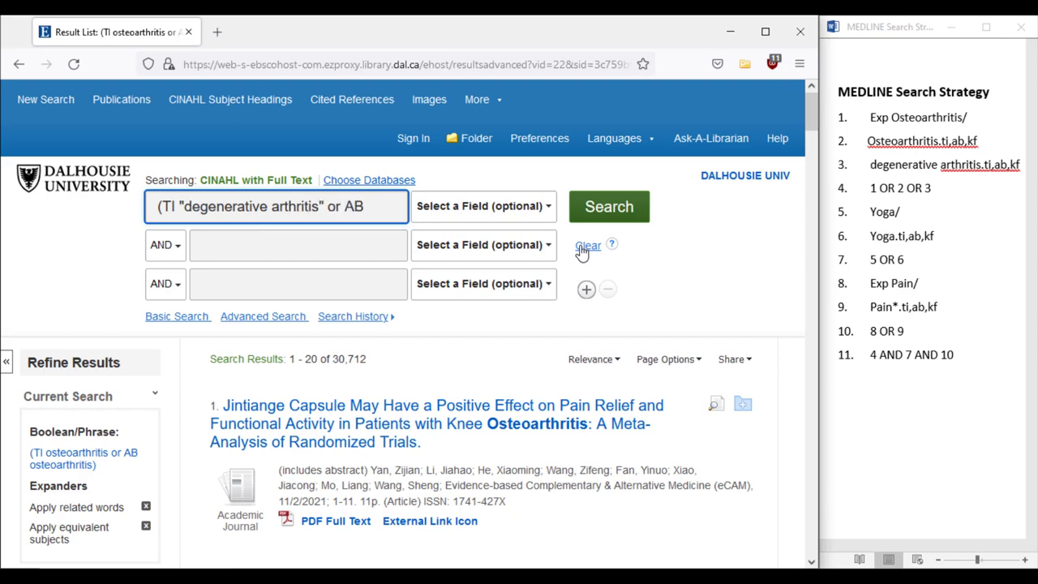
pyautogui.write(' "degenerative')
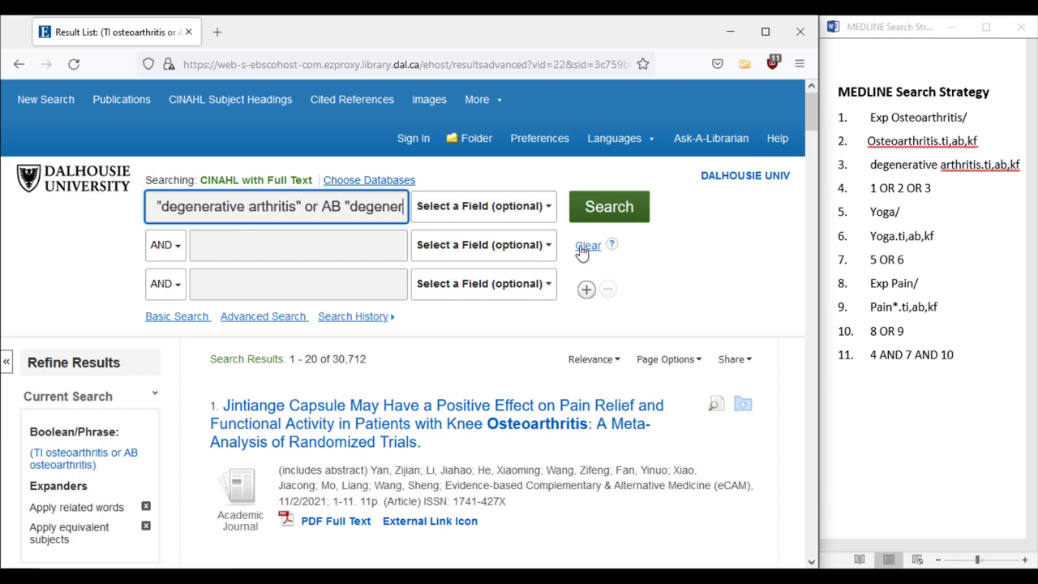
pyautogui.write(' arthritis')
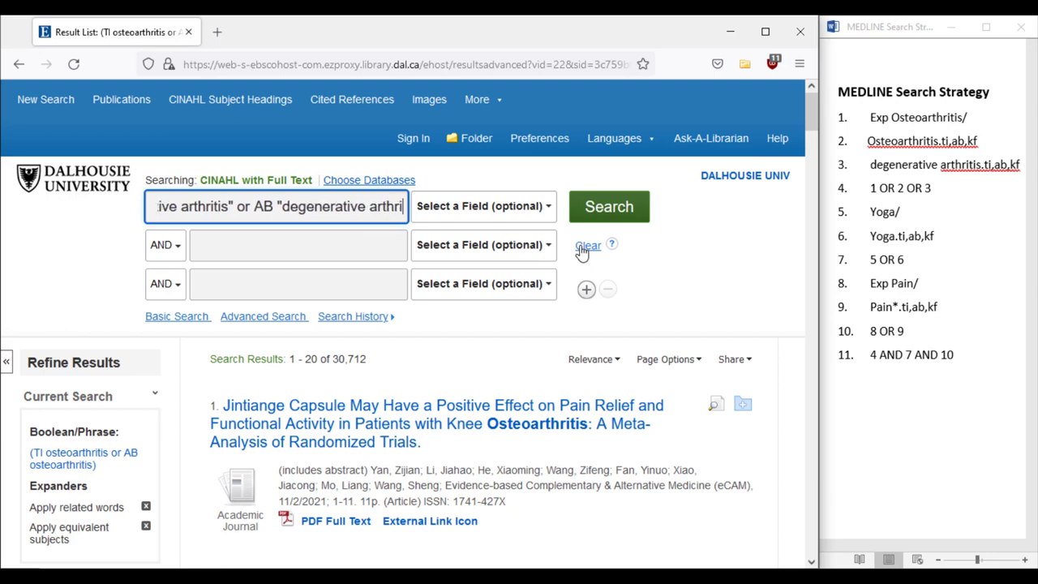
pyautogui.write('")')
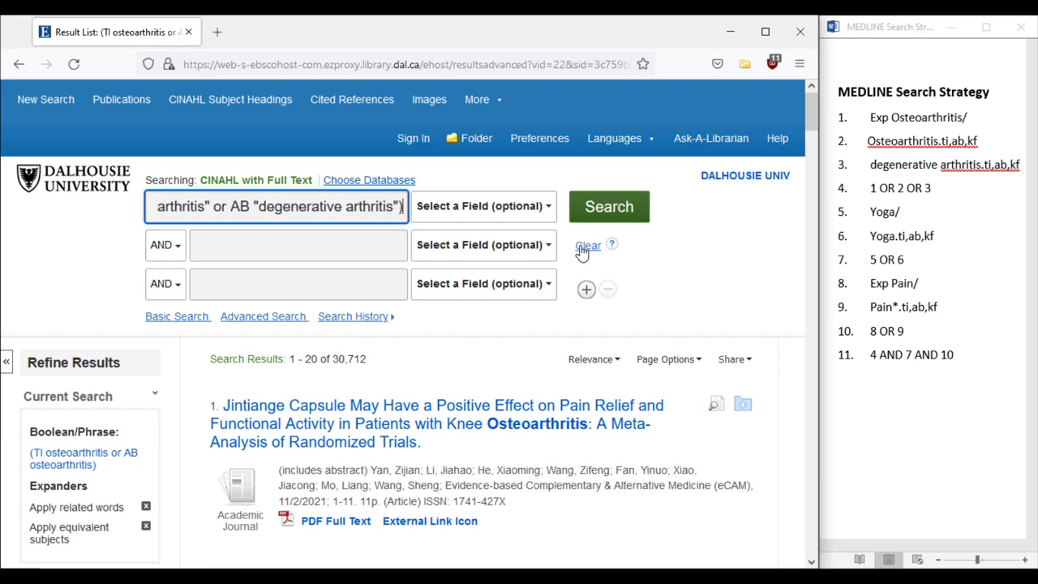
pyautogui.click(589, 217)
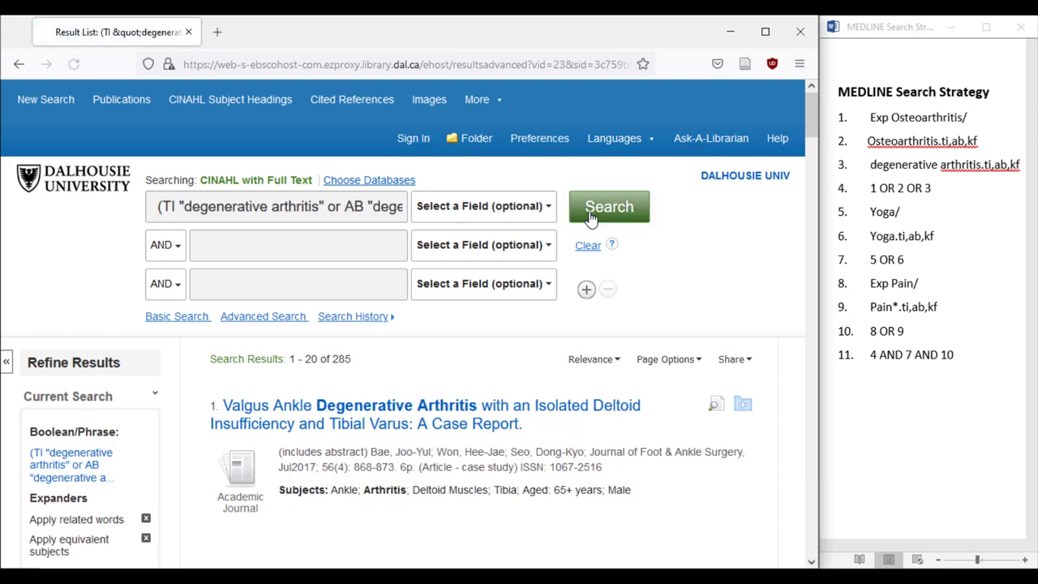
# - In Search History, OR-combine S1, S2 and S3 into S4, then return to CINAHL Subject Headings
pyautogui.click(381, 318)
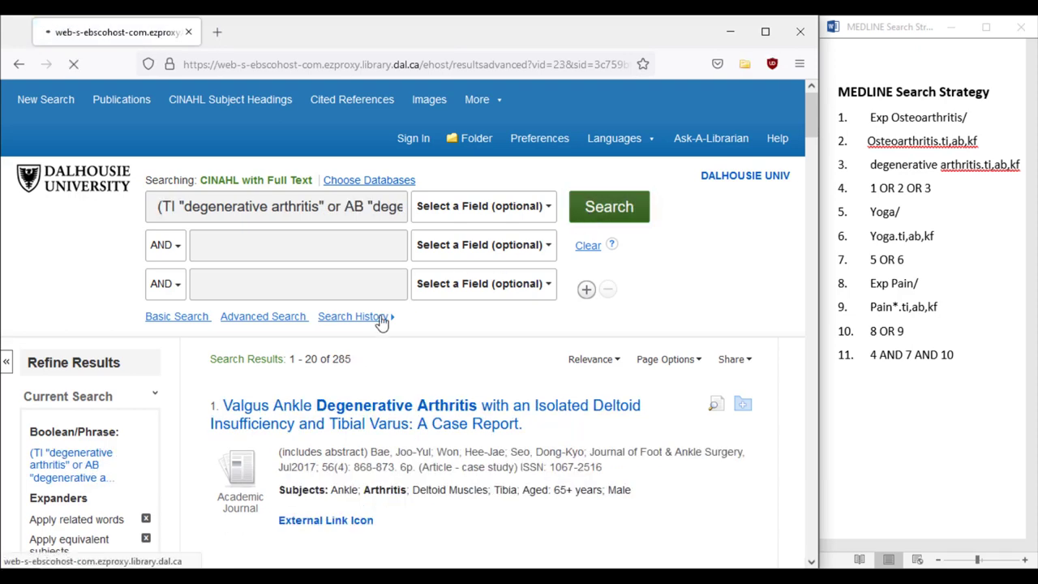
pyautogui.scroll(-3, 381, 322)
pyautogui.click(32, 465)
pyautogui.click(32, 399)
pyautogui.click(33, 333)
pyautogui.scroll(3, 540, 199)
pyautogui.click(588, 239)
pyautogui.scroll(-3, 535, 267)
pyautogui.click(321, 261)
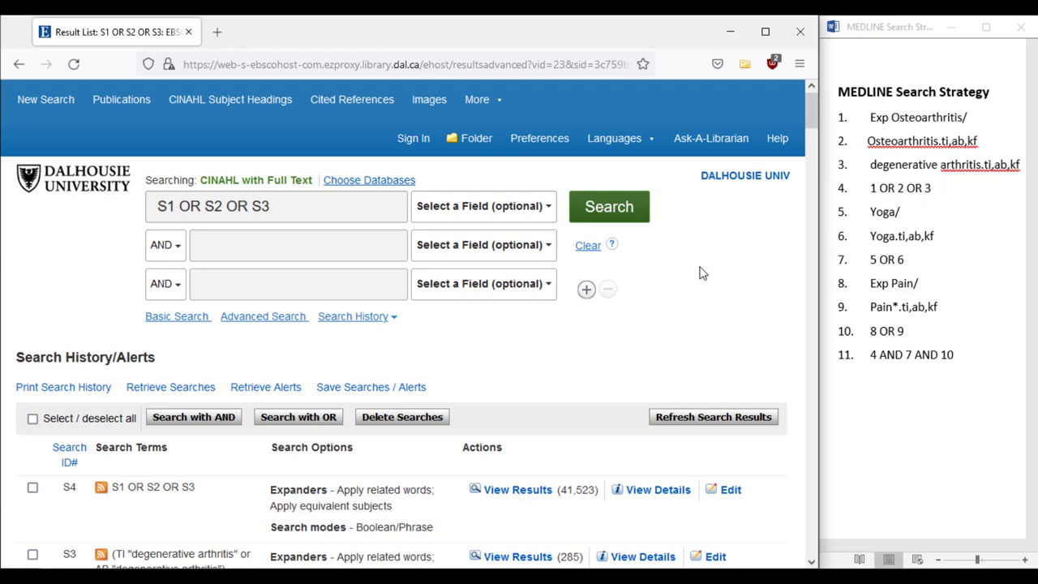
pyautogui.click(588, 248)
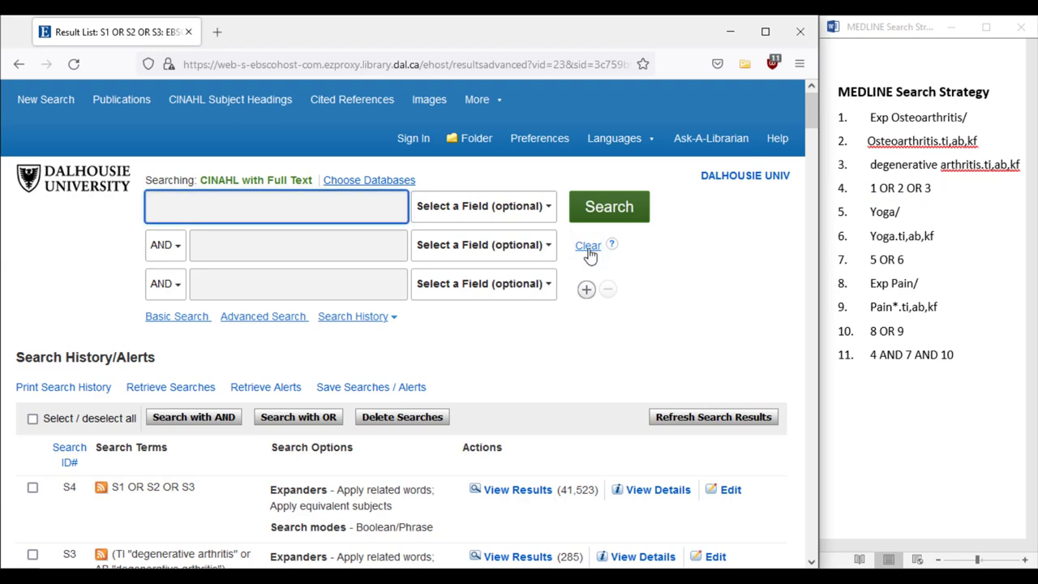
pyautogui.click(261, 97)
# - Browse headings for yoga, explode Yoga, review its scope note, and run (MH "Yoga+")
pyautogui.write('yoga')
pyautogui.click(451, 288)
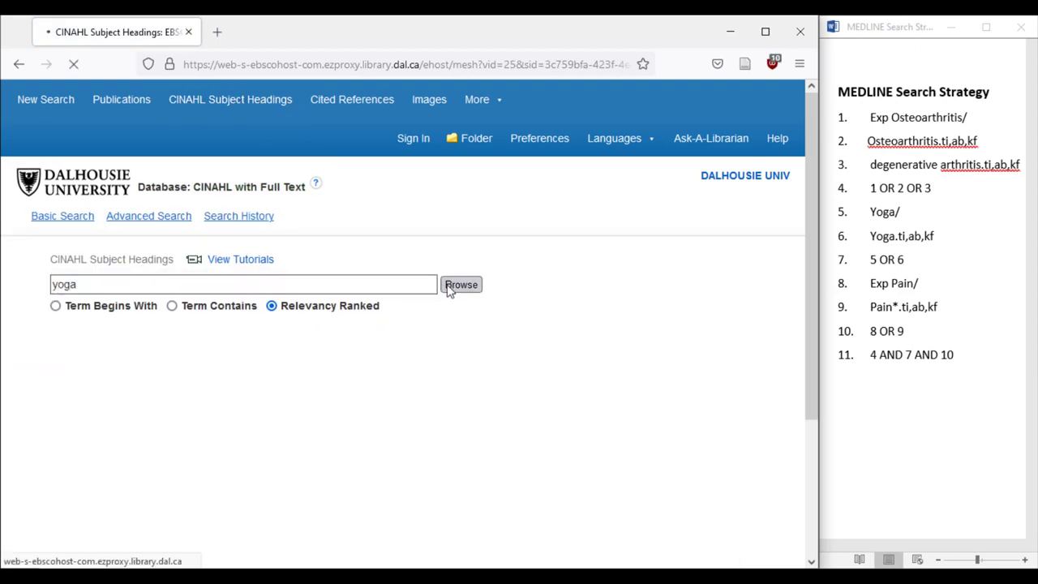
pyautogui.scroll(-2, 324, 297)
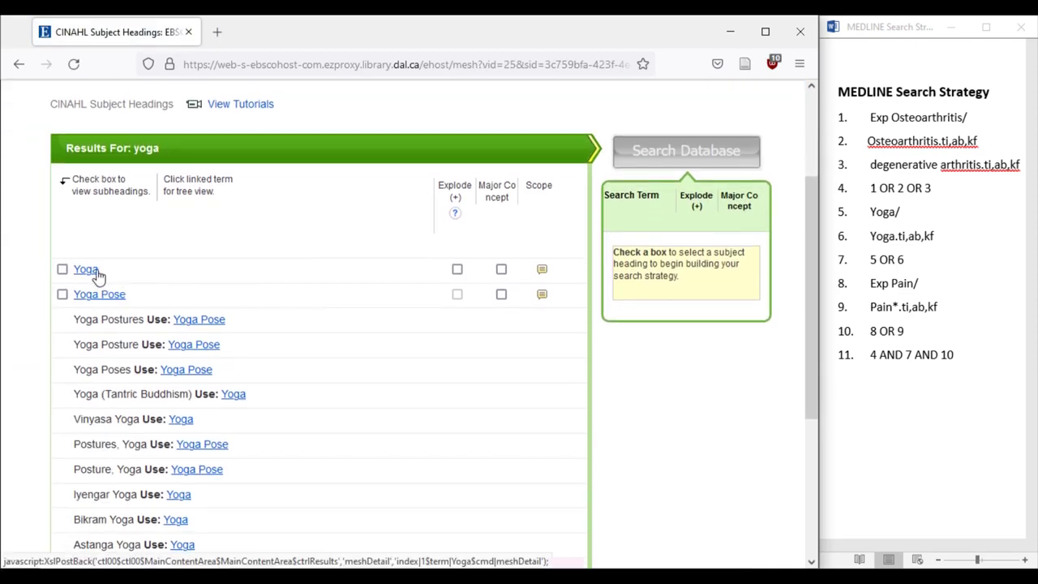
pyautogui.click(86, 270)
pyautogui.scroll(-5, 18, 325)
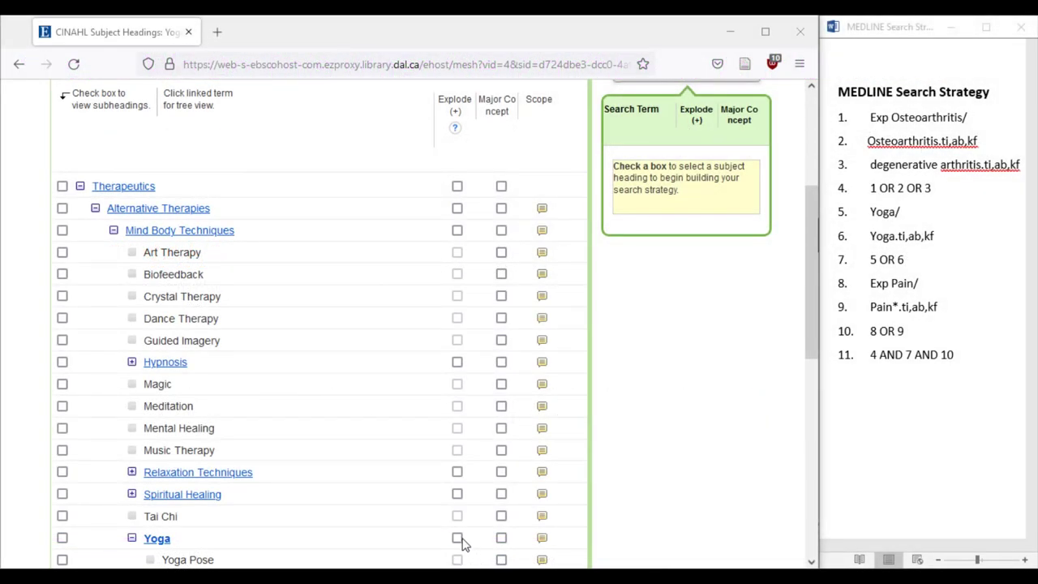
pyautogui.click(457, 538)
pyautogui.scroll(-2, 442, 537)
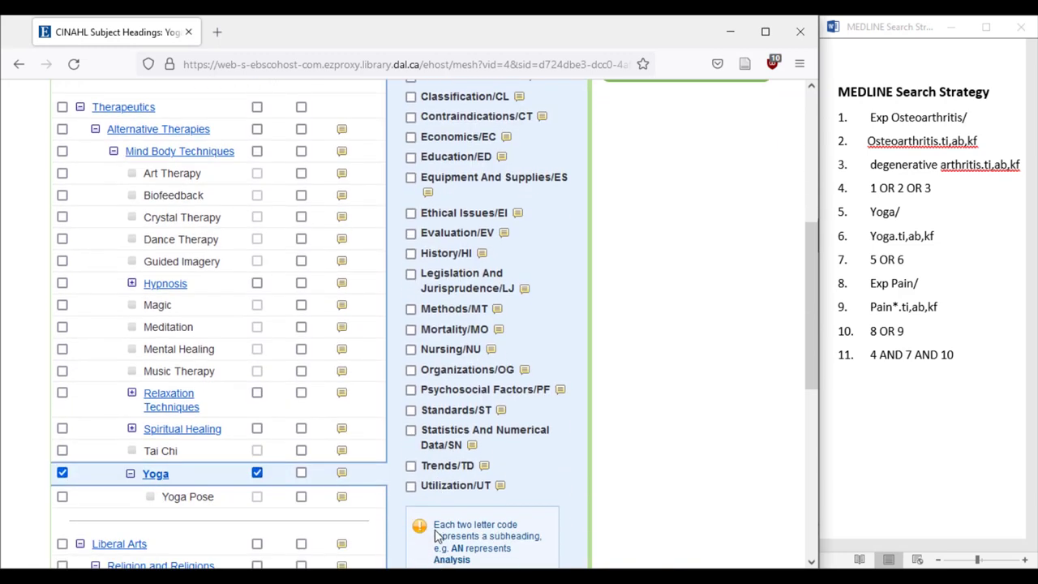
pyautogui.scroll(-3, 435, 536)
pyautogui.click(341, 348)
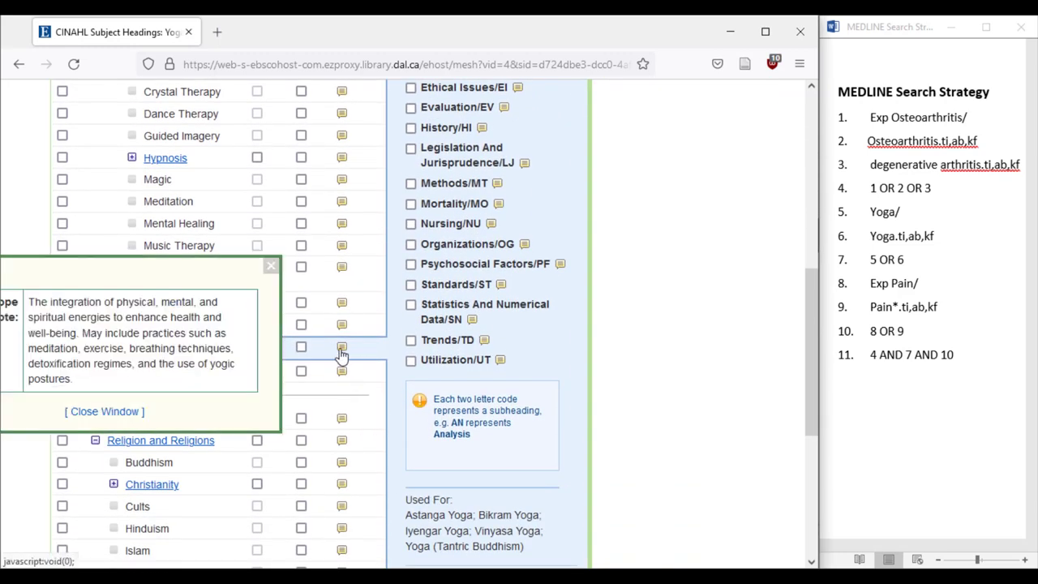
pyautogui.click(122, 412)
pyautogui.scroll(8, 681, 365)
pyautogui.click(681, 223)
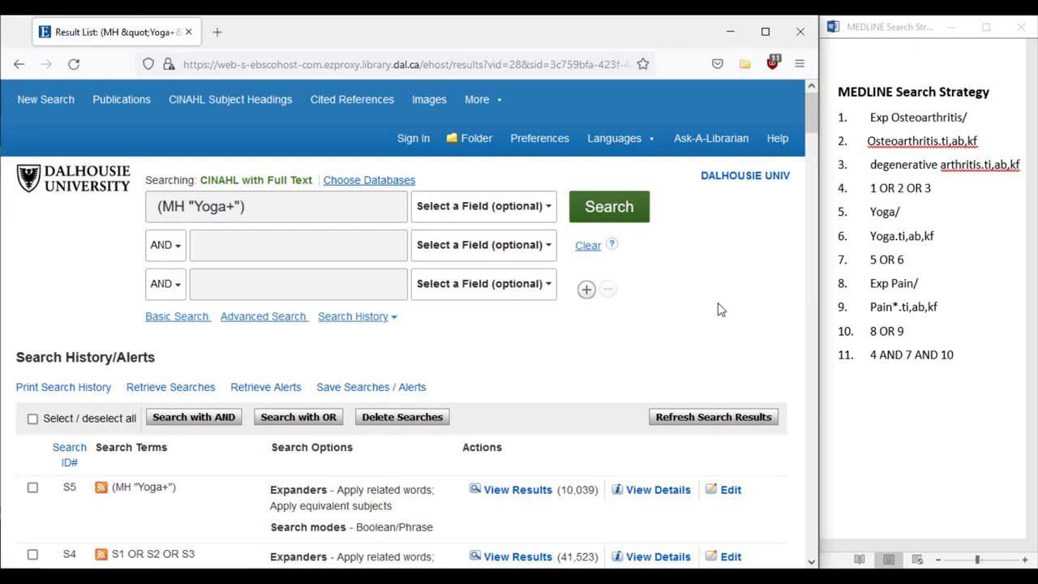
# - Search (TI yoga or AB yoga), then clear the search box
pyautogui.click(587, 246)
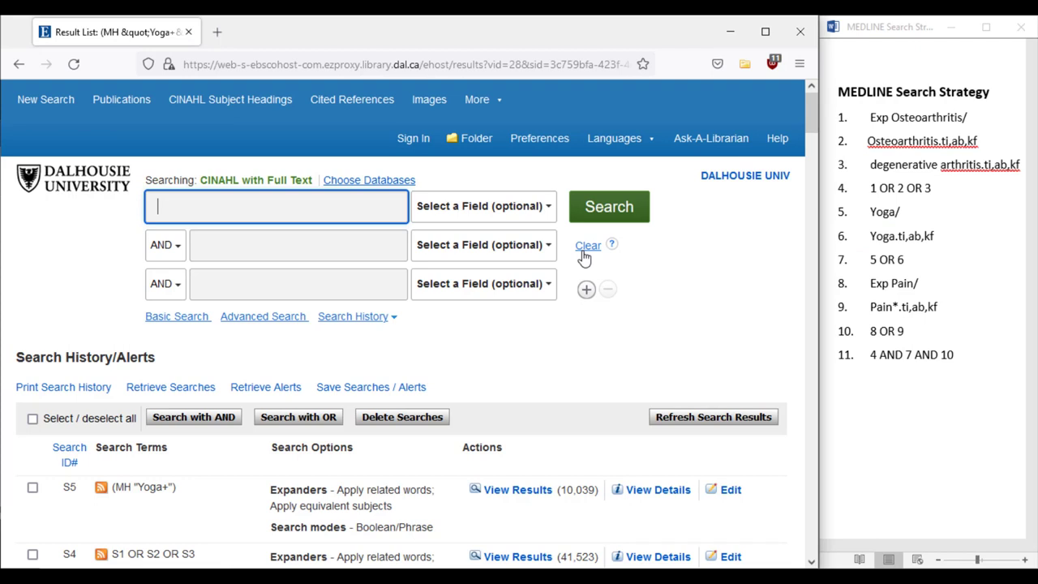
pyautogui.write('(TI ')
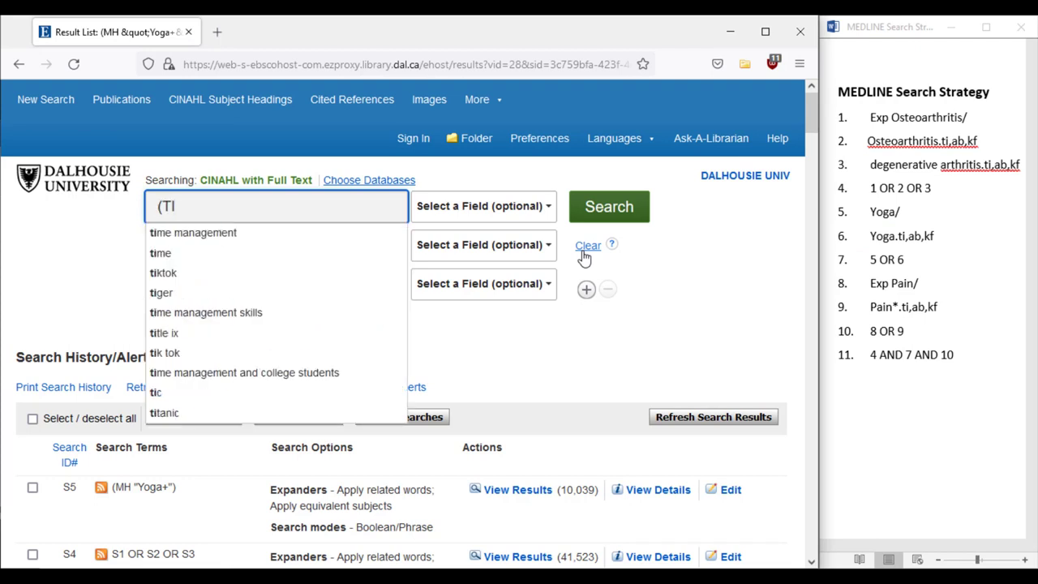
pyautogui.write('yoga')
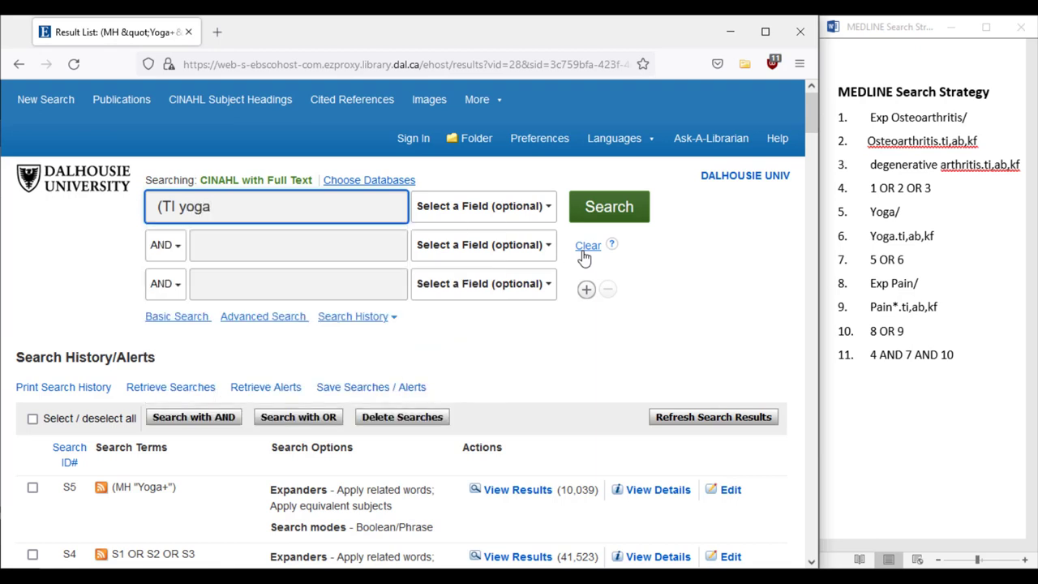
pyautogui.write(' or AB yoga)')
pyautogui.click(595, 218)
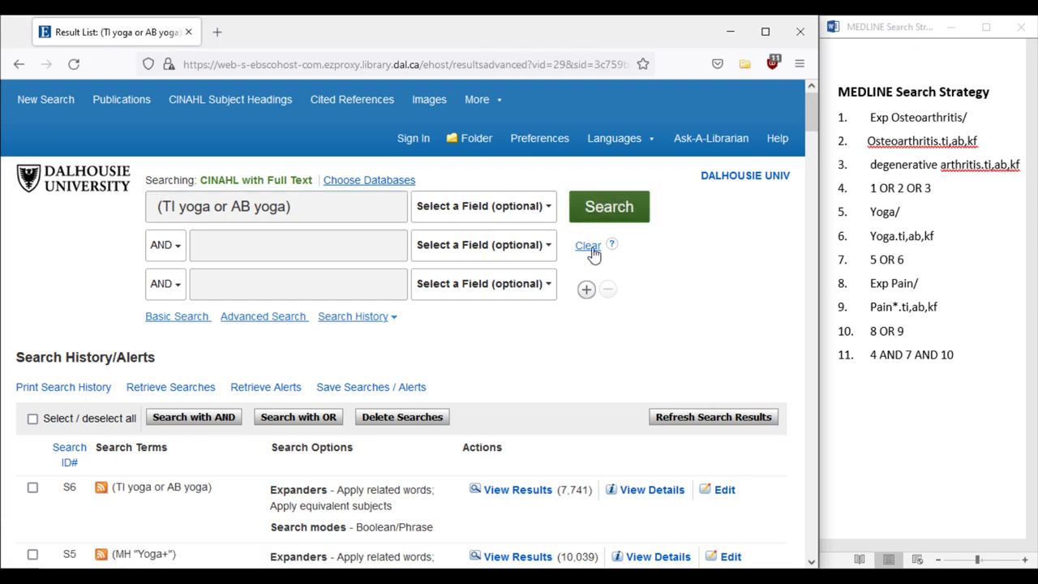
pyautogui.click(588, 246)
pyautogui.scroll(-1, 671, 270)
# - Combine yoga sets S5 and S6 with OR into S7
pyautogui.click(32, 398)
pyautogui.click(33, 332)
pyautogui.click(286, 270)
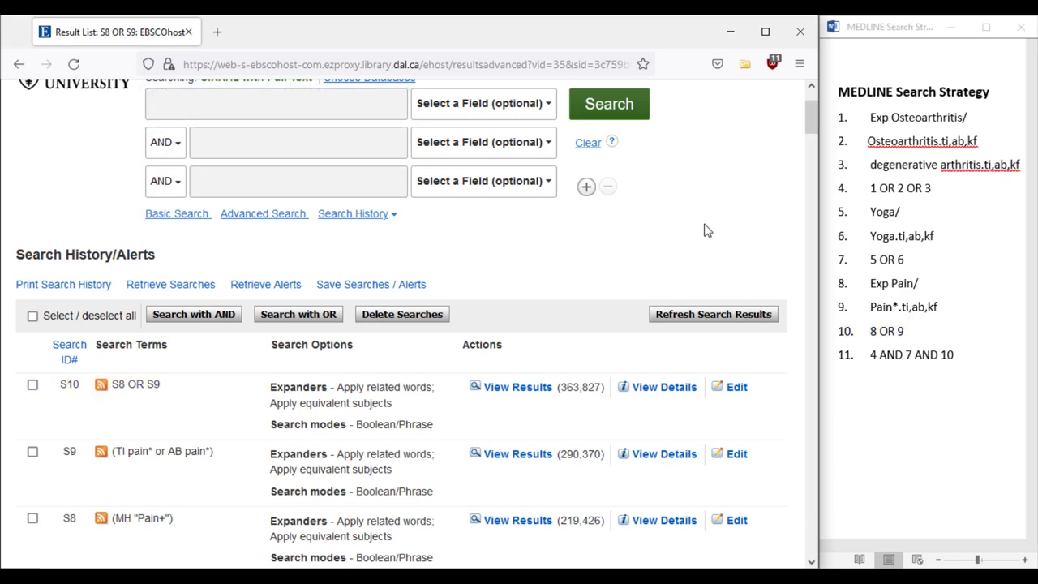
# - Combine S4, S7 and S10 with AND and scroll through the 71 results
pyautogui.scroll(-6, 705, 229)
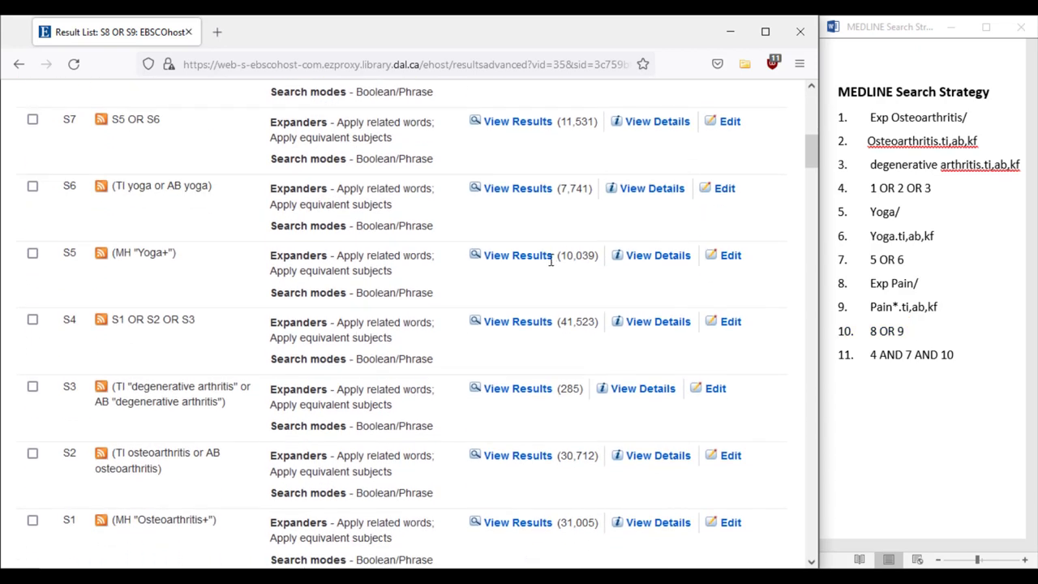
pyautogui.click(32, 319)
pyautogui.scroll(2, 35, 327)
pyautogui.click(32, 274)
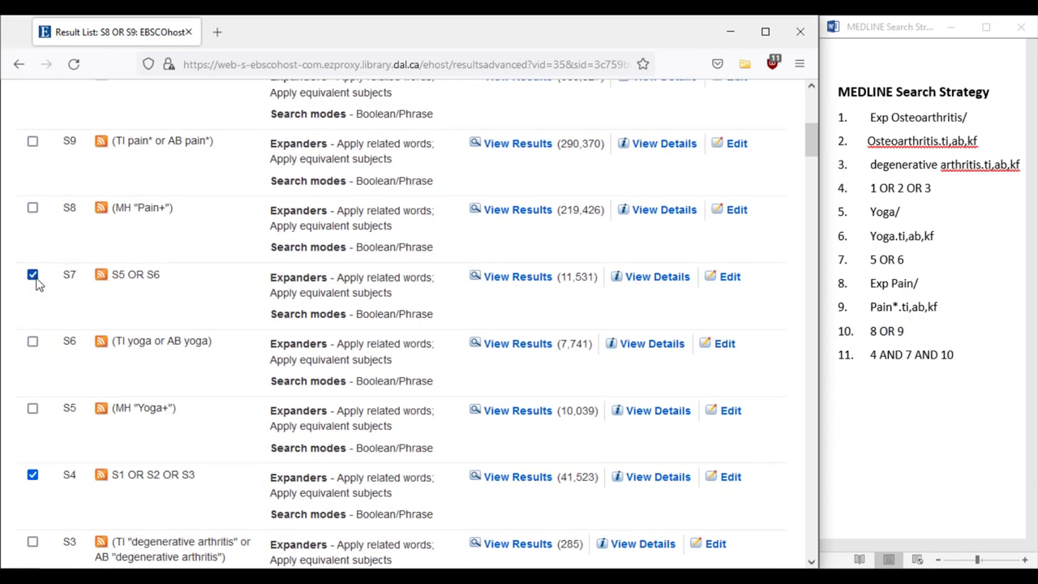
pyautogui.scroll(2, 40, 284)
pyautogui.click(32, 231)
pyautogui.click(211, 163)
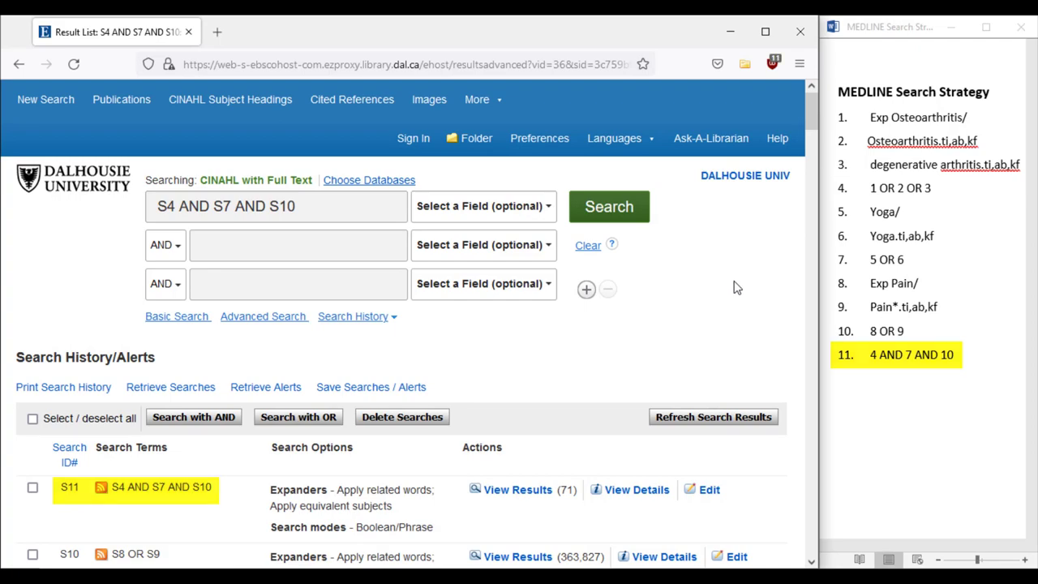
pyautogui.scroll(-10, 736, 287)
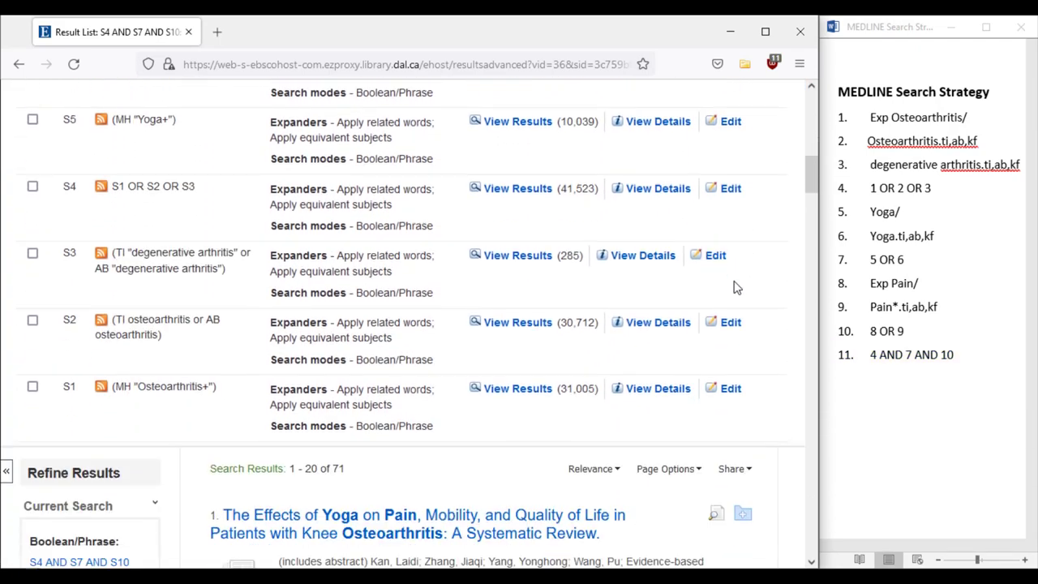
pyautogui.scroll(-5, 735, 288)
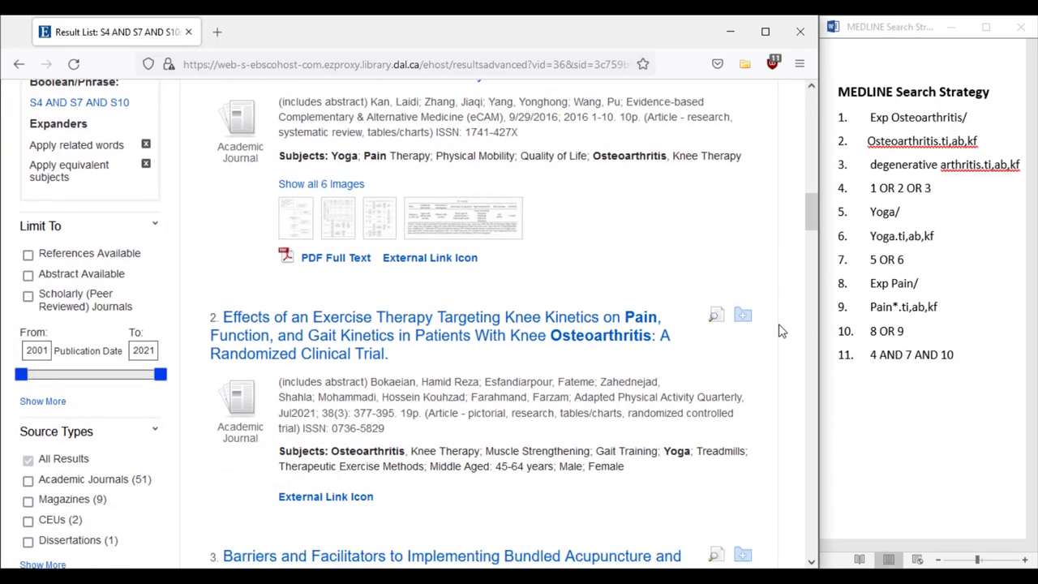
pyautogui.scroll(-1, 778, 331)
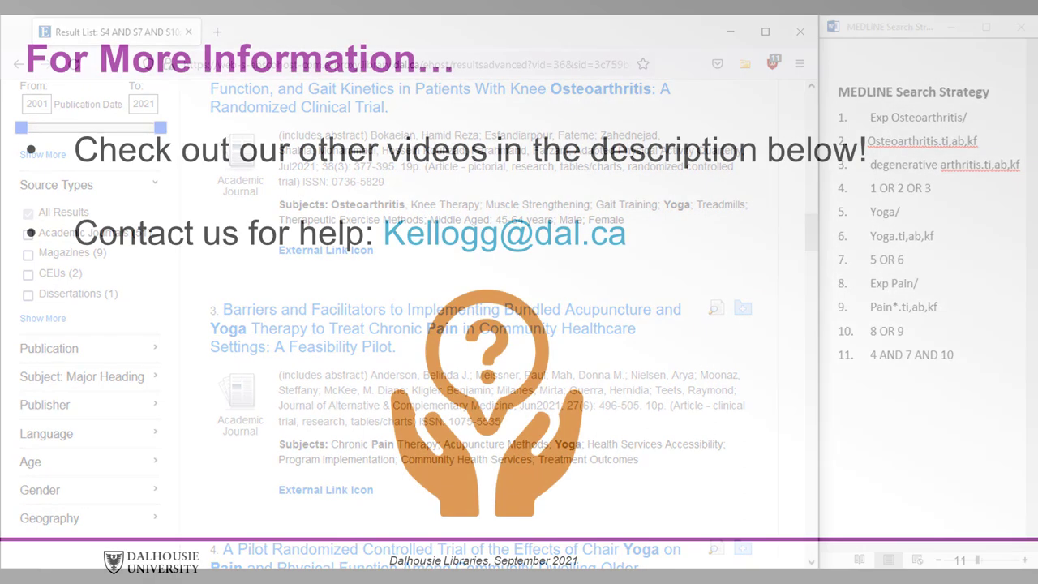